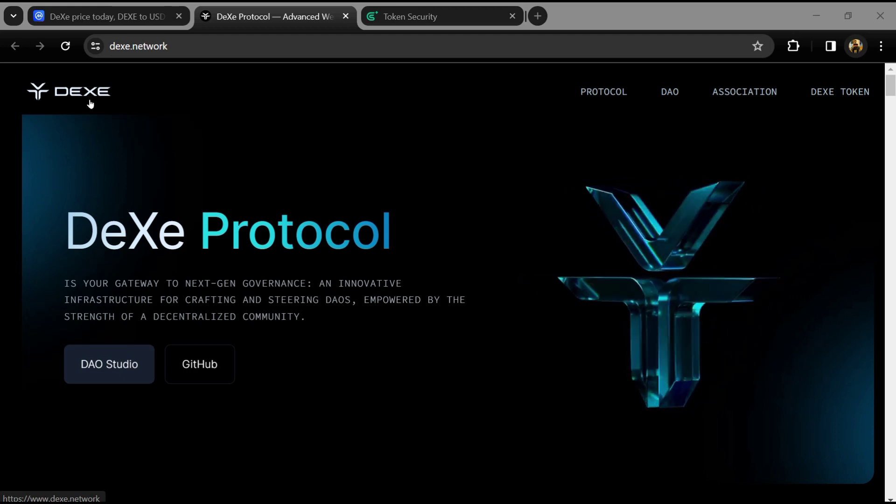
{"action": "scroll", "coordinate": [178, 242], "scroll_direction": "down", "scroll_amount": 2}
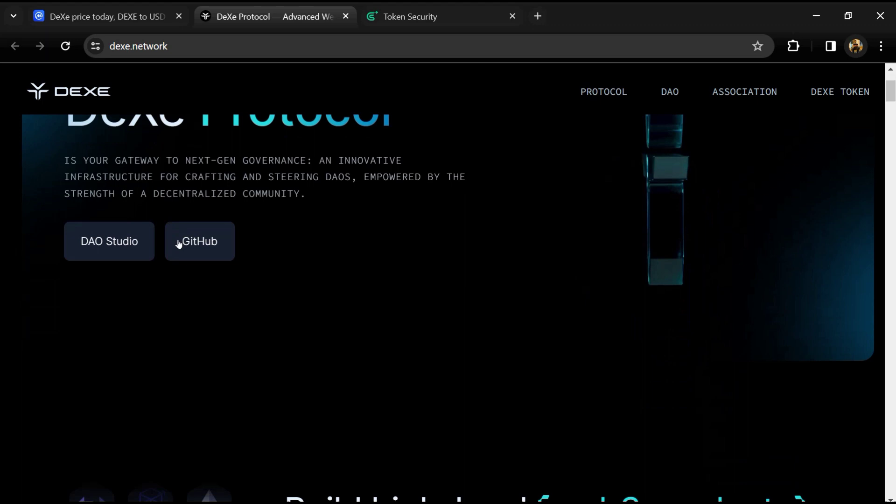
{"action": "scroll", "coordinate": [180, 243], "scroll_direction": "down", "scroll_amount": 1}
{"action": "scroll", "coordinate": [180, 243], "scroll_direction": "down", "scroll_amount": 1}
{"action": "scroll", "coordinate": [179, 243], "scroll_direction": "down", "scroll_amount": 2}
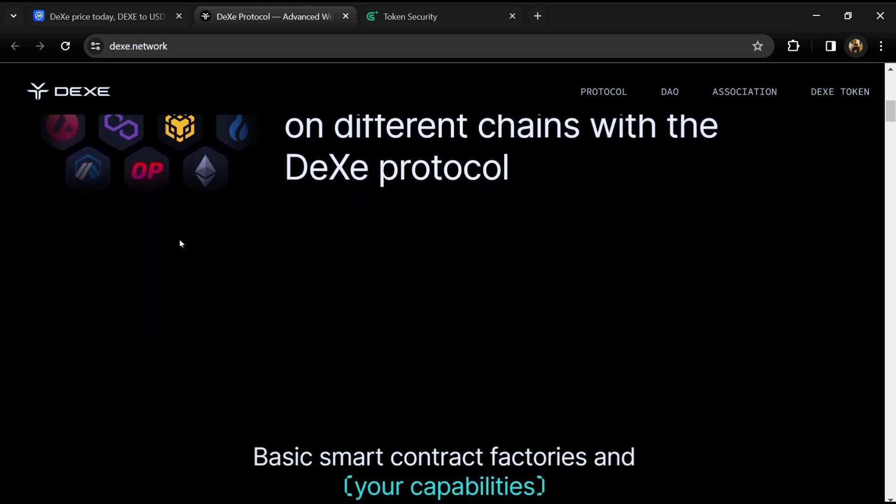
{"action": "scroll", "coordinate": [180, 243], "scroll_direction": "down", "scroll_amount": 2}
{"action": "scroll", "coordinate": [180, 243], "scroll_direction": "down", "scroll_amount": 1}
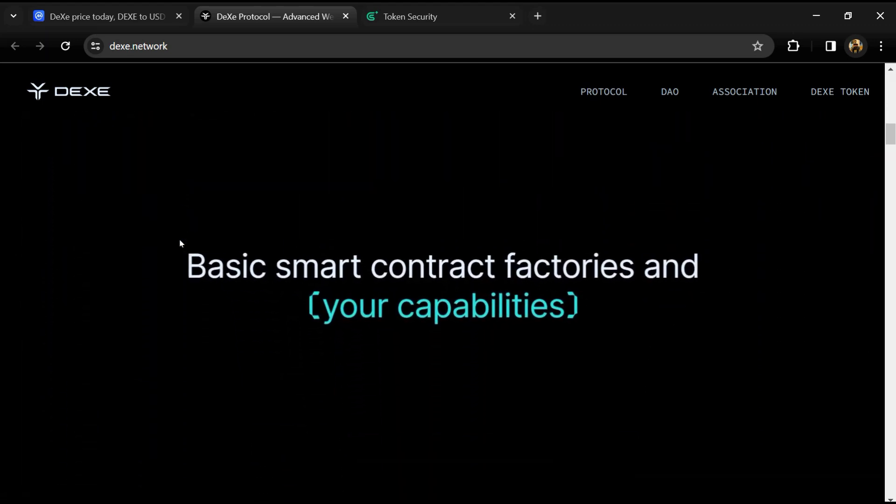
{"action": "scroll", "coordinate": [181, 243], "scroll_direction": "down", "scroll_amount": 2}
{"action": "scroll", "coordinate": [180, 243], "scroll_direction": "down", "scroll_amount": 2}
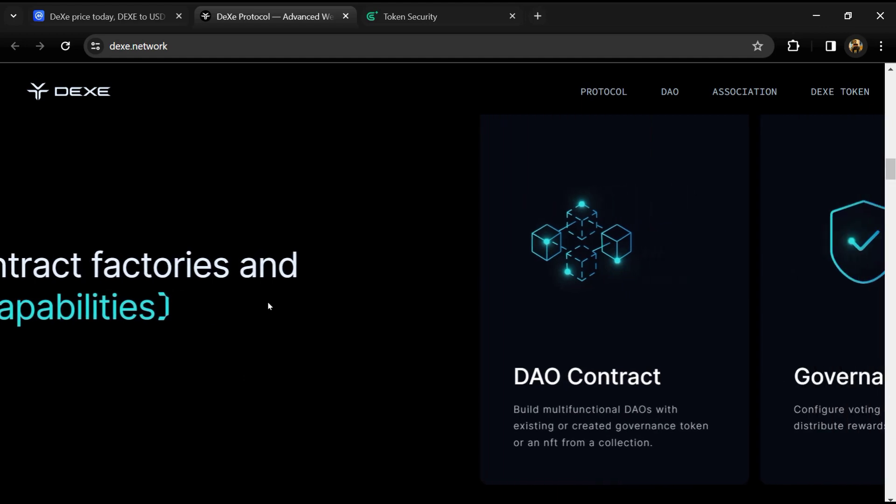
{"action": "scroll", "coordinate": [267, 306], "scroll_direction": "down", "scroll_amount": 1}
{"action": "scroll", "coordinate": [268, 306], "scroll_direction": "down", "scroll_amount": 2}
{"action": "scroll", "coordinate": [268, 306], "scroll_direction": "down", "scroll_amount": 2}
{"action": "scroll", "coordinate": [268, 306], "scroll_direction": "down", "scroll_amount": 1}
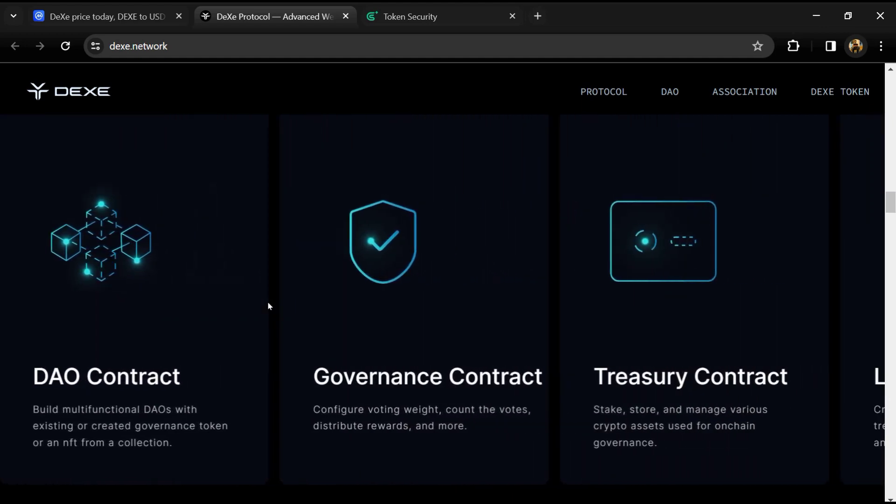
{"action": "scroll", "coordinate": [267, 306], "scroll_direction": "down", "scroll_amount": 1}
{"action": "scroll", "coordinate": [266, 301], "scroll_direction": "down", "scroll_amount": 2}
{"action": "scroll", "coordinate": [267, 301], "scroll_direction": "down", "scroll_amount": 2}
{"action": "scroll", "coordinate": [266, 301], "scroll_direction": "down", "scroll_amount": 1}
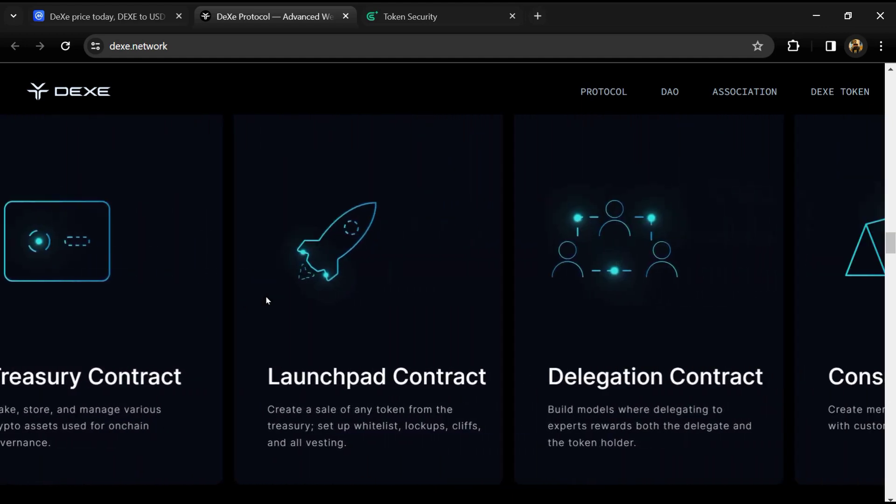
{"action": "scroll", "coordinate": [266, 300], "scroll_direction": "down", "scroll_amount": 1}
{"action": "scroll", "coordinate": [267, 300], "scroll_direction": "down", "scroll_amount": 1}
{"action": "scroll", "coordinate": [266, 300], "scroll_direction": "down", "scroll_amount": 2}
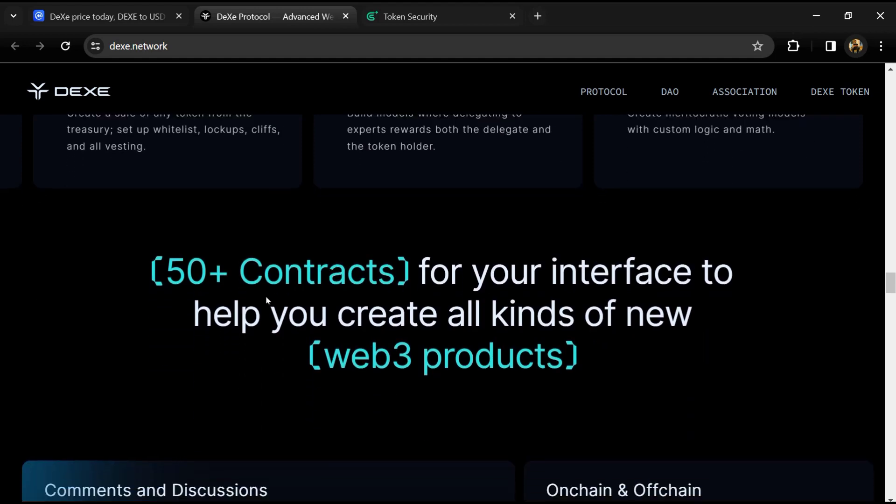
{"action": "scroll", "coordinate": [267, 300], "scroll_direction": "down", "scroll_amount": 2}
{"action": "scroll", "coordinate": [266, 301], "scroll_direction": "down", "scroll_amount": 2}
{"action": "scroll", "coordinate": [267, 300], "scroll_direction": "down", "scroll_amount": 3}
{"action": "scroll", "coordinate": [266, 301], "scroll_direction": "down", "scroll_amount": 2}
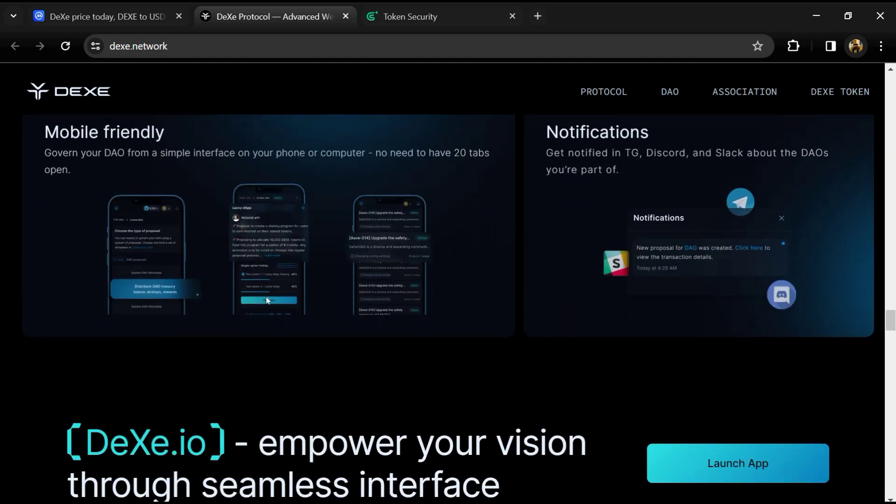
{"action": "scroll", "coordinate": [267, 300], "scroll_direction": "down", "scroll_amount": 2}
{"action": "scroll", "coordinate": [267, 300], "scroll_direction": "down", "scroll_amount": 2}
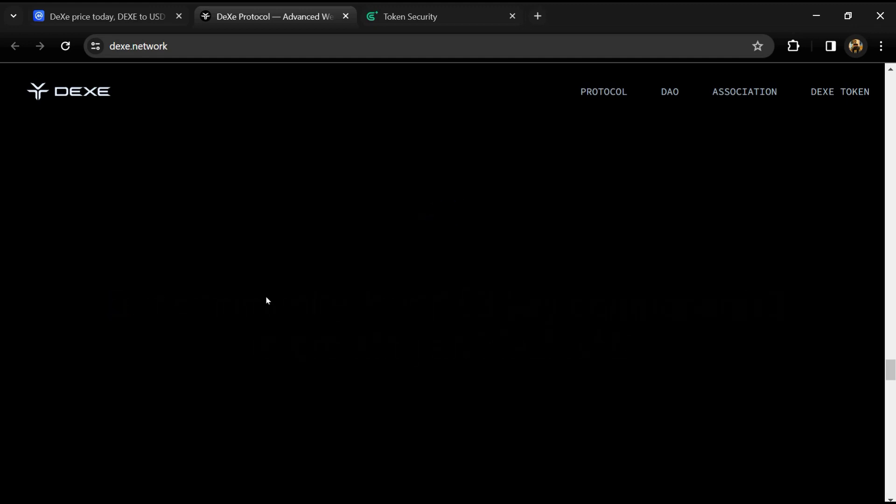
{"action": "scroll", "coordinate": [266, 301], "scroll_direction": "down", "scroll_amount": 2}
{"action": "scroll", "coordinate": [266, 300], "scroll_direction": "down", "scroll_amount": 1}
{"action": "scroll", "coordinate": [266, 300], "scroll_direction": "down", "scroll_amount": 3}
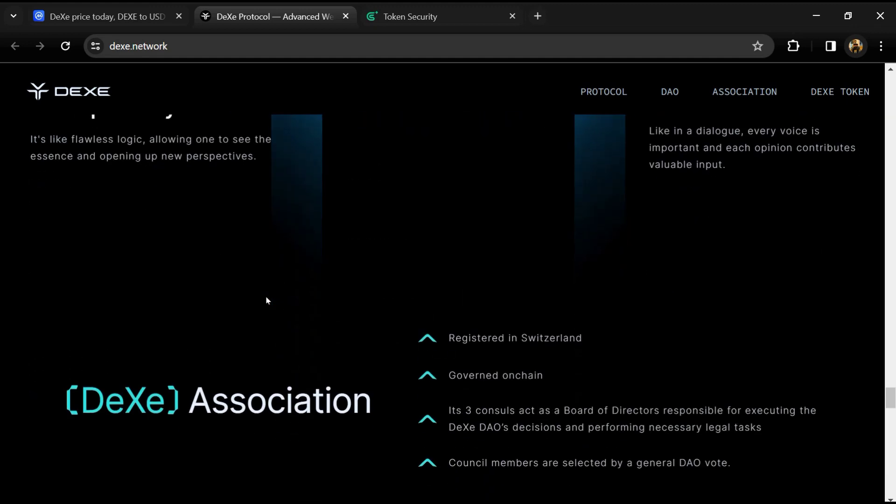
{"action": "scroll", "coordinate": [266, 301], "scroll_direction": "down", "scroll_amount": 3}
{"action": "scroll", "coordinate": [266, 301], "scroll_direction": "down", "scroll_amount": 2}
{"action": "scroll", "coordinate": [266, 300], "scroll_direction": "down", "scroll_amount": 3}
{"action": "scroll", "coordinate": [266, 300], "scroll_direction": "down", "scroll_amount": 3}
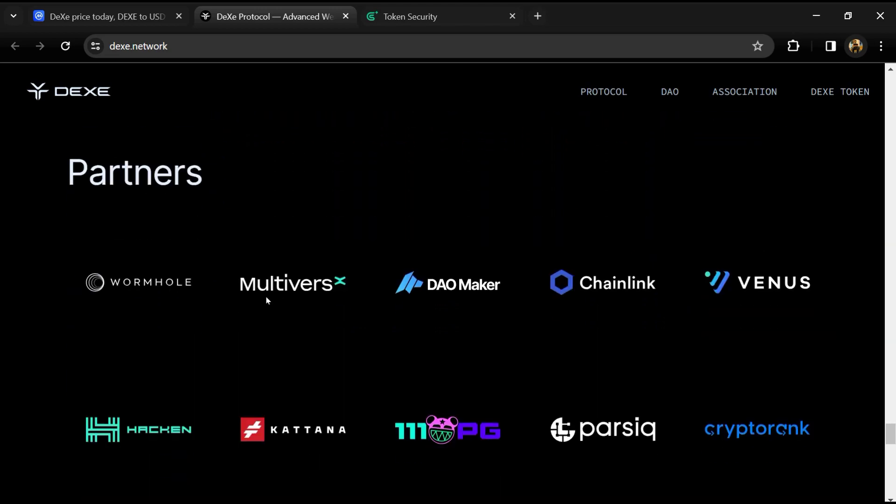
{"action": "scroll", "coordinate": [266, 300], "scroll_direction": "down", "scroll_amount": 3}
{"action": "scroll", "coordinate": [266, 301], "scroll_direction": "down", "scroll_amount": 3}
{"action": "scroll", "coordinate": [267, 300], "scroll_direction": "down", "scroll_amount": 3}
{"action": "scroll", "coordinate": [266, 300], "scroll_direction": "down", "scroll_amount": 3}
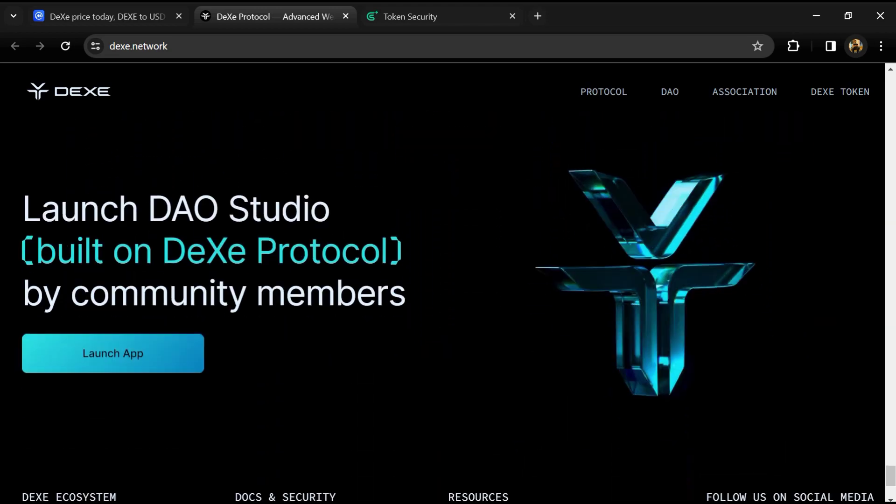
{"action": "scroll", "coordinate": [266, 296], "scroll_direction": "down", "scroll_amount": 3}
{"action": "scroll", "coordinate": [266, 297], "scroll_direction": "up", "scroll_amount": 1}
{"action": "scroll", "coordinate": [266, 296], "scroll_direction": "up", "scroll_amount": 4}
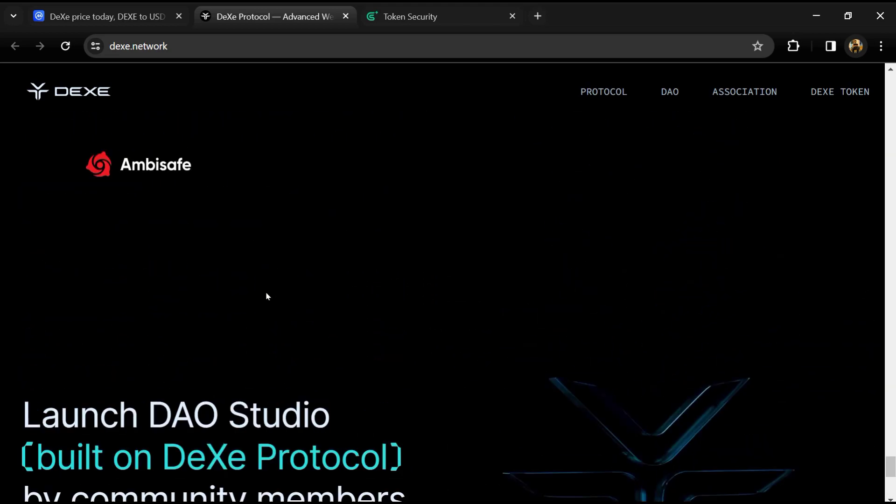
{"action": "scroll", "coordinate": [266, 297], "scroll_direction": "up", "scroll_amount": 3}
{"action": "scroll", "coordinate": [266, 296], "scroll_direction": "up", "scroll_amount": 3}
{"action": "scroll", "coordinate": [266, 296], "scroll_direction": "up", "scroll_amount": 3}
{"action": "scroll", "coordinate": [266, 297], "scroll_direction": "up", "scroll_amount": 3}
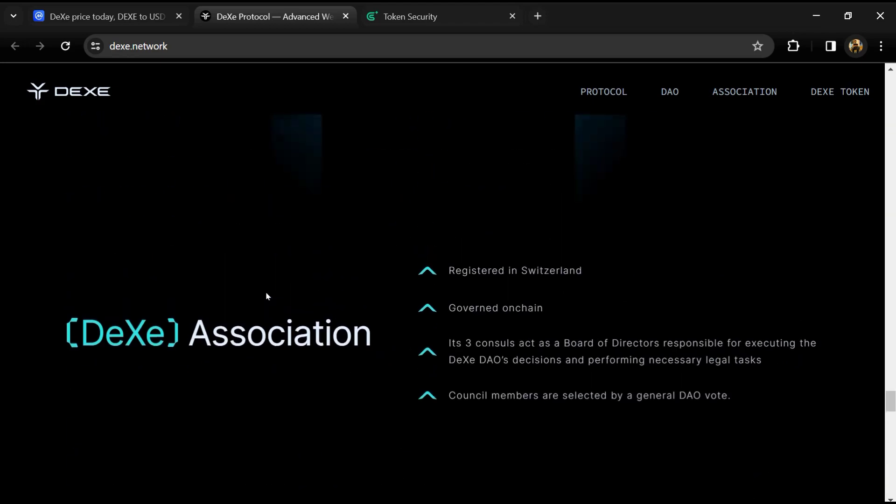
{"action": "scroll", "coordinate": [266, 296], "scroll_direction": "up", "scroll_amount": 3}
{"action": "scroll", "coordinate": [265, 296], "scroll_direction": "up", "scroll_amount": 2}
{"action": "scroll", "coordinate": [266, 297], "scroll_direction": "up", "scroll_amount": 1}
{"action": "scroll", "coordinate": [265, 297], "scroll_direction": "up", "scroll_amount": 2}
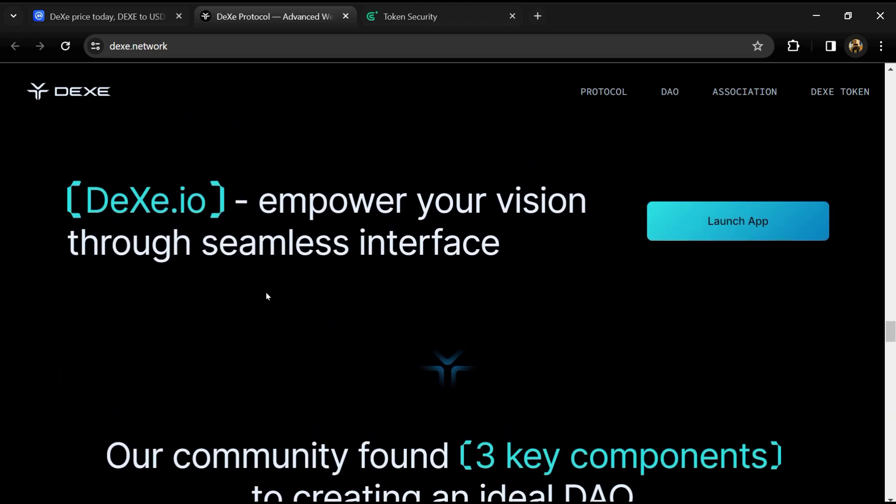
{"action": "scroll", "coordinate": [267, 296], "scroll_direction": "up", "scroll_amount": 3}
{"action": "scroll", "coordinate": [266, 296], "scroll_direction": "up", "scroll_amount": 3}
{"action": "scroll", "coordinate": [267, 297], "scroll_direction": "up", "scroll_amount": 3}
{"action": "scroll", "coordinate": [266, 296], "scroll_direction": "up", "scroll_amount": 3}
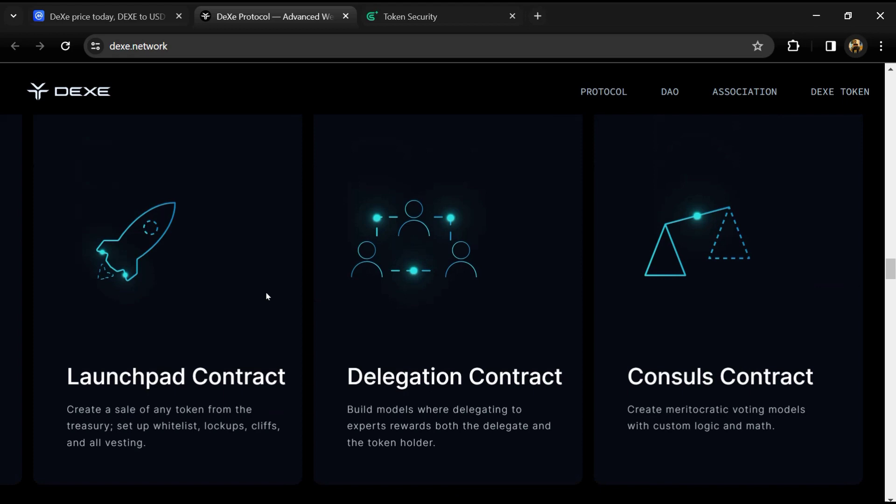
{"action": "scroll", "coordinate": [266, 296], "scroll_direction": "up", "scroll_amount": 3}
{"action": "scroll", "coordinate": [265, 296], "scroll_direction": "up", "scroll_amount": 3}
{"action": "scroll", "coordinate": [265, 296], "scroll_direction": "up", "scroll_amount": 3}
{"action": "scroll", "coordinate": [265, 296], "scroll_direction": "up", "scroll_amount": 3}
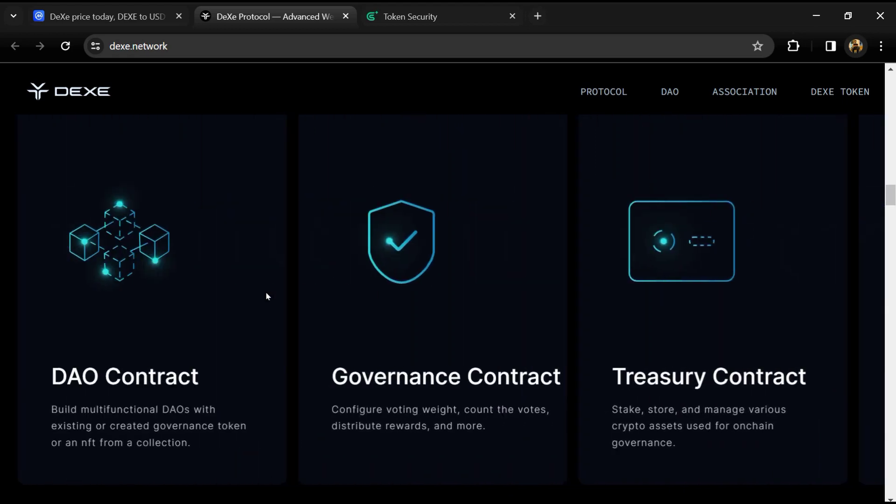
{"action": "scroll", "coordinate": [266, 296], "scroll_direction": "up", "scroll_amount": 3}
{"action": "scroll", "coordinate": [266, 297], "scroll_direction": "up", "scroll_amount": 3}
{"action": "scroll", "coordinate": [266, 296], "scroll_direction": "up", "scroll_amount": 3}
{"action": "scroll", "coordinate": [266, 296], "scroll_direction": "up", "scroll_amount": 2}
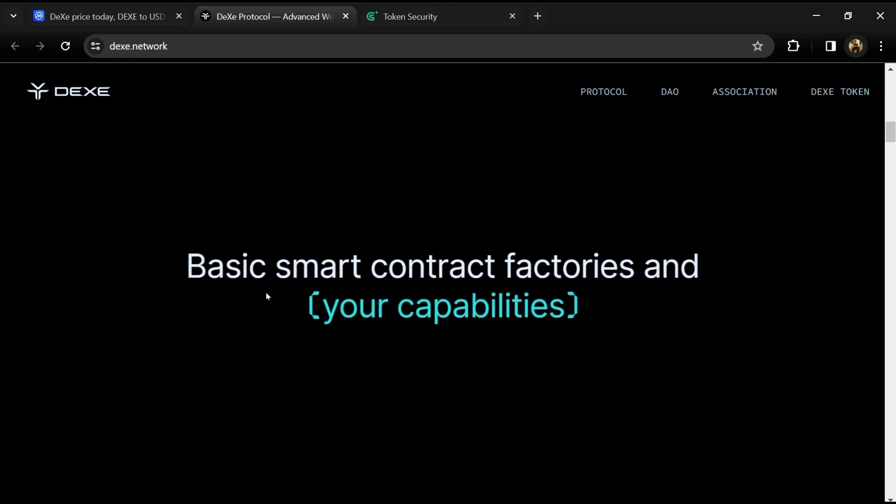
{"action": "scroll", "coordinate": [267, 296], "scroll_direction": "up", "scroll_amount": 2}
{"action": "scroll", "coordinate": [266, 296], "scroll_direction": "up", "scroll_amount": 3}
{"action": "scroll", "coordinate": [266, 296], "scroll_direction": "up", "scroll_amount": 3}
{"action": "scroll", "coordinate": [266, 297], "scroll_direction": "up", "scroll_amount": 3}
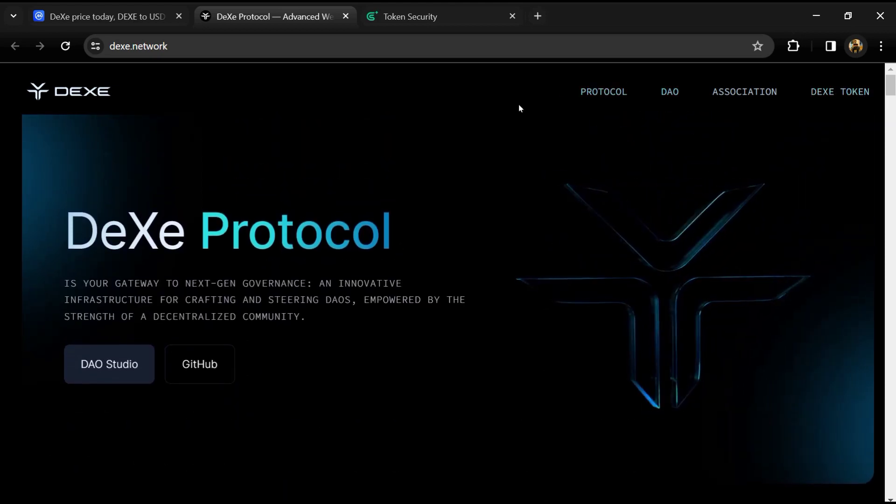
Glance at the GoPlus checker, then copy DEXE's Ethereum contract address on CoinMarketCap
{"action": "left_click", "coordinate": [420, 23]}
{"action": "left_click", "coordinate": [175, 45]}
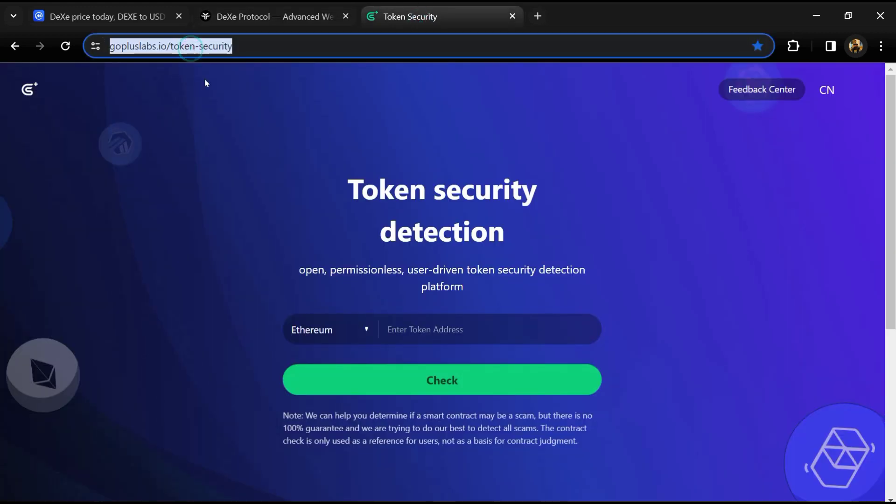
{"action": "left_click", "coordinate": [287, 214]}
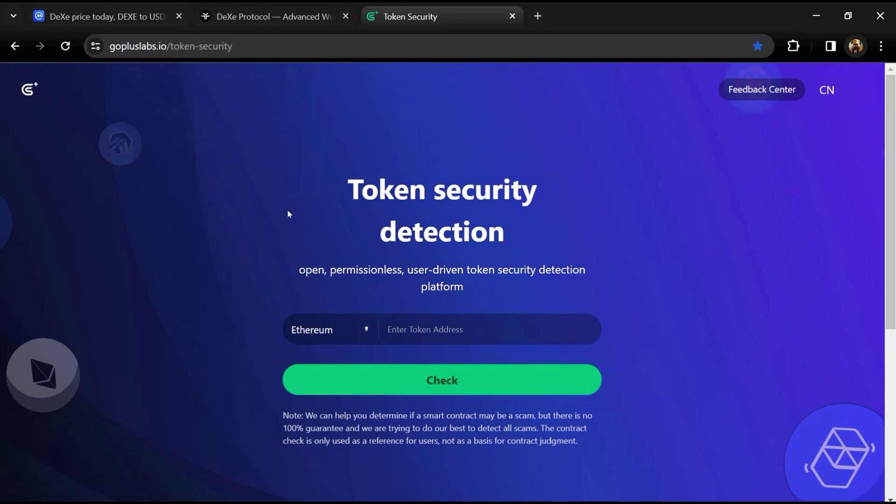
{"action": "left_click", "coordinate": [62, 11]}
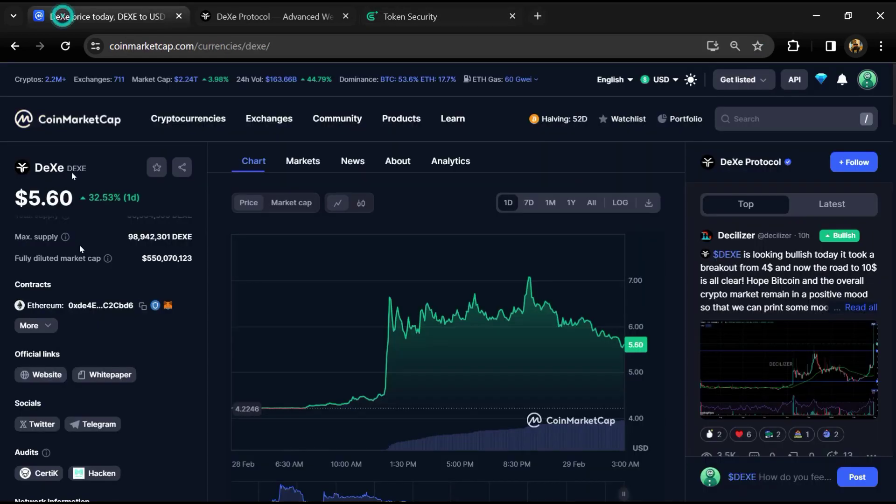
{"action": "left_click", "coordinate": [143, 306]}
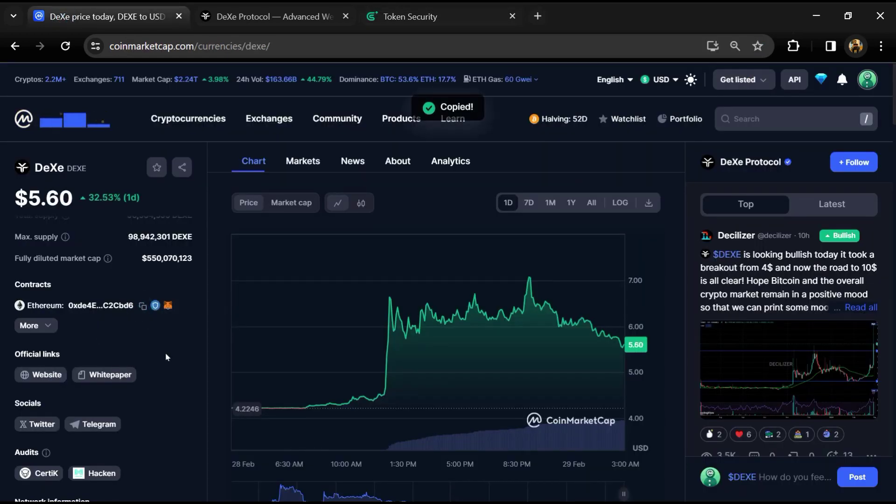
Paste the copied DEXE contract address into GoPlus Token Security's address field
{"action": "left_click", "coordinate": [410, 16]}
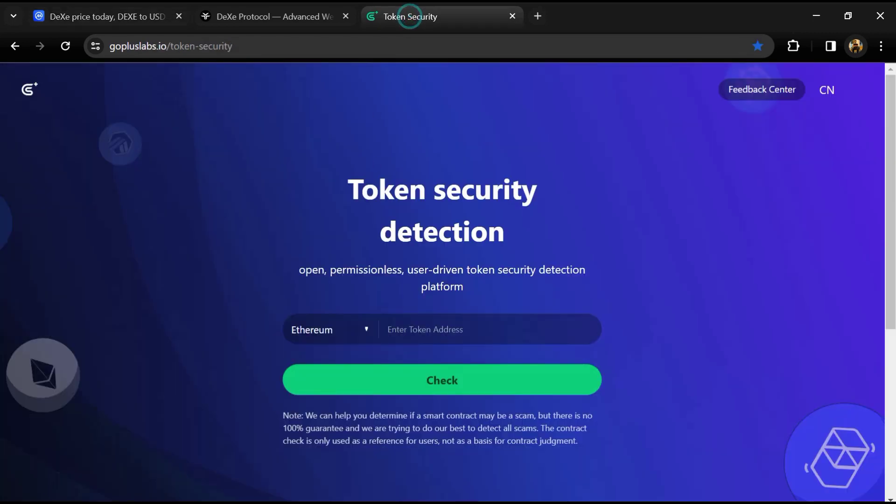
{"action": "left_click", "coordinate": [454, 329]}
{"action": "right_click", "coordinate": [456, 325]}
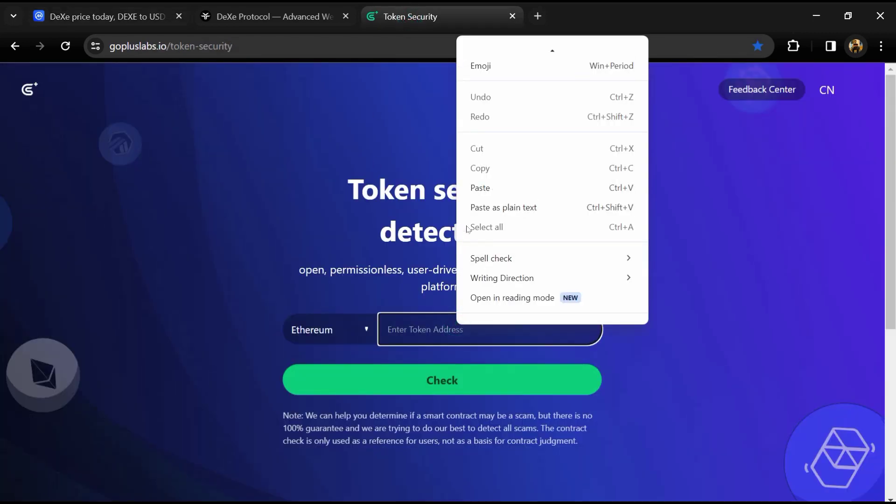
{"action": "left_click", "coordinate": [479, 188]}
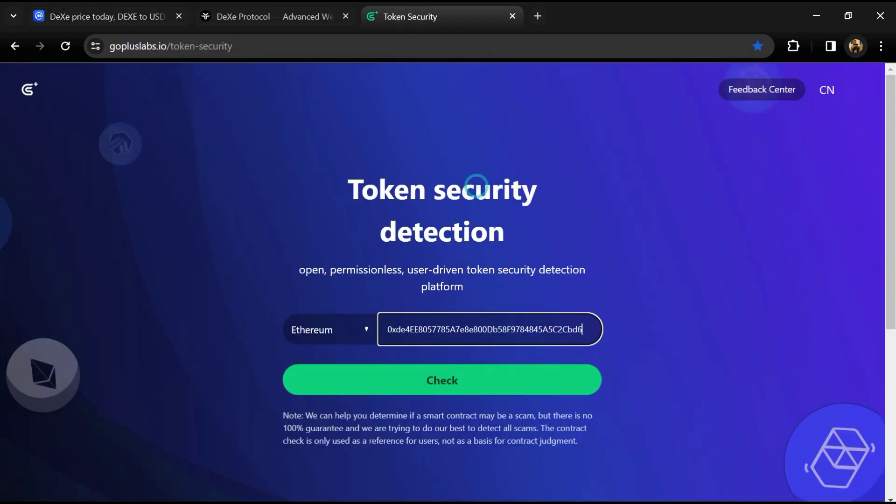
Run the security check and highlight the resulting attention count of 1
{"action": "left_click", "coordinate": [431, 392]}
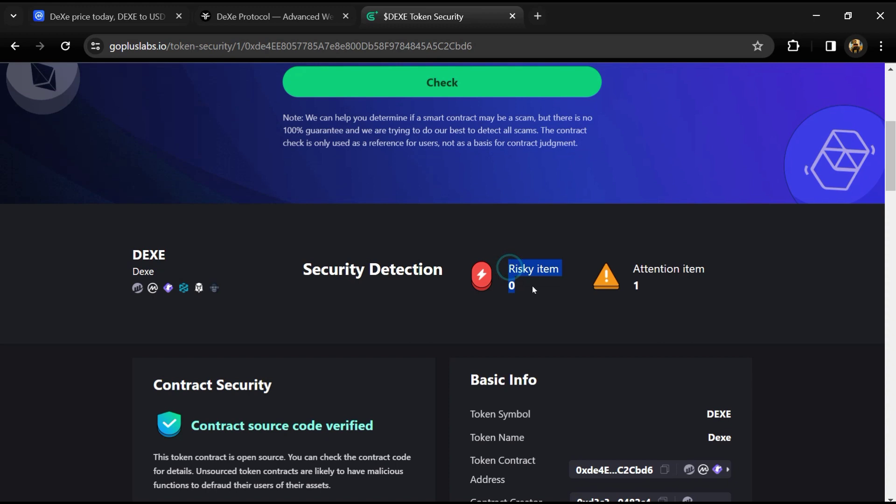
{"action": "left_click_drag", "start_coordinate": [632, 270], "coordinate": [653, 284]}
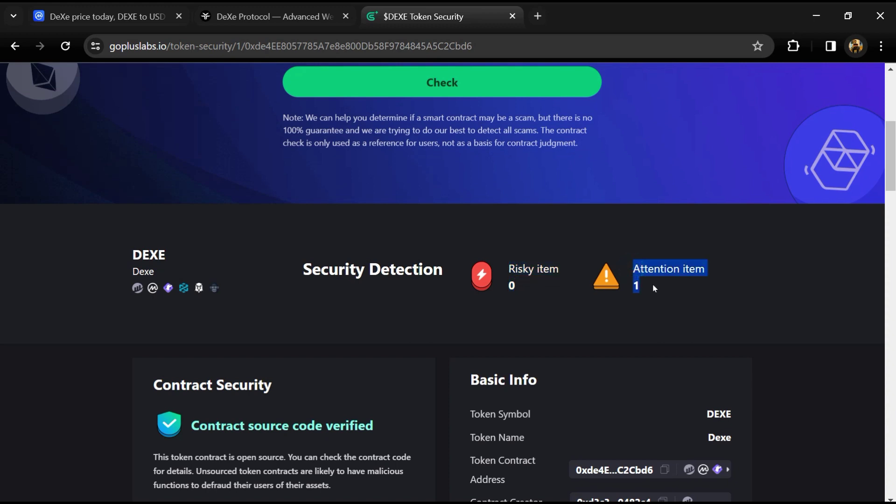
{"action": "left_click", "coordinate": [613, 312]}
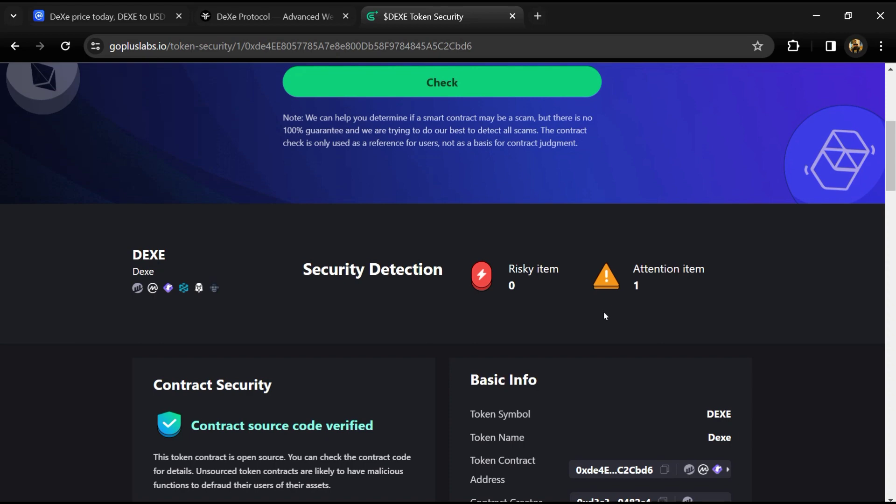
{"action": "scroll", "coordinate": [414, 318], "scroll_direction": "down", "scroll_amount": 5}
{"action": "scroll", "coordinate": [413, 317], "scroll_direction": "down", "scroll_amount": 10}
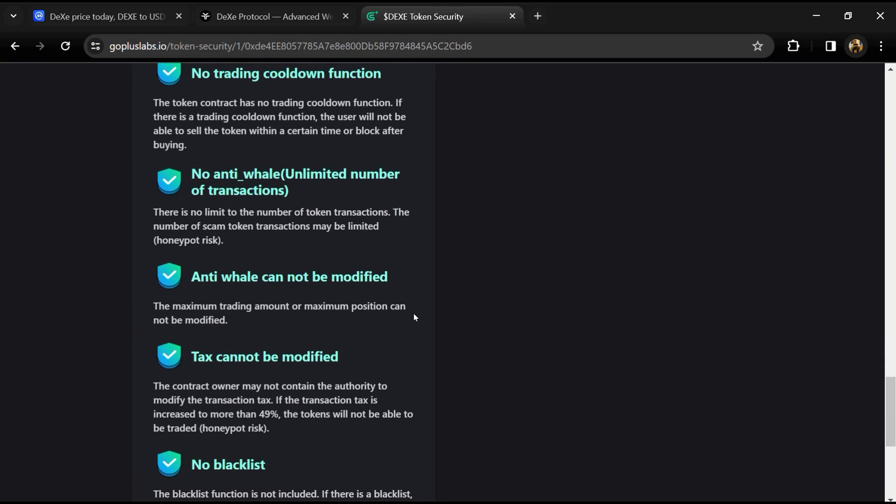
{"action": "scroll", "coordinate": [414, 317], "scroll_direction": "down", "scroll_amount": 4}
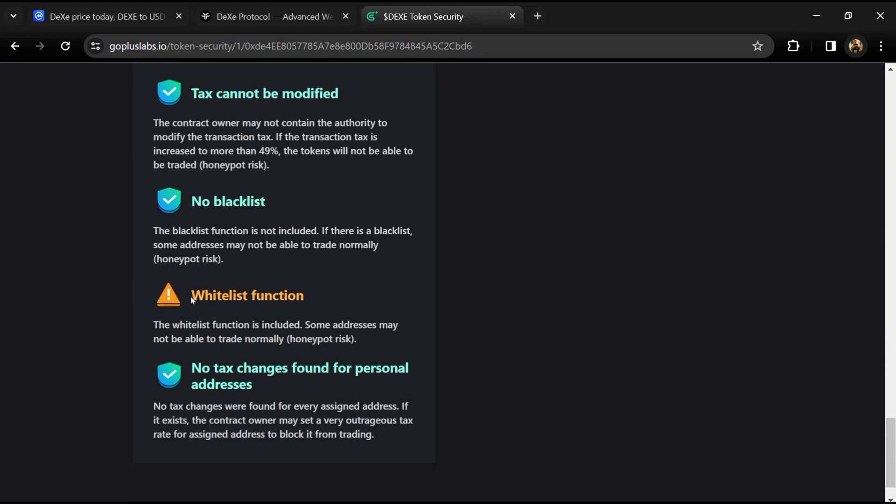
Highlight the Whitelist function heading and its possible-honeypot warning explanation
{"action": "left_click_drag", "start_coordinate": [191, 300], "coordinate": [299, 325]}
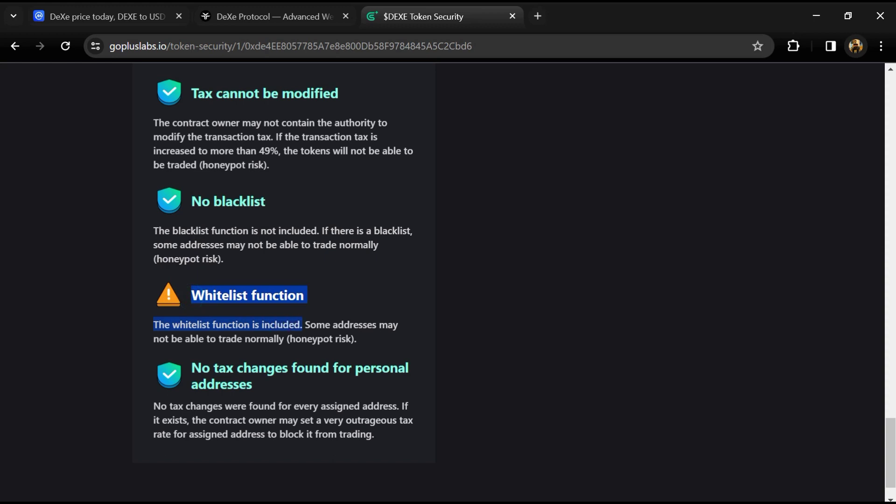
{"action": "triple_click", "coordinate": [301, 325]}
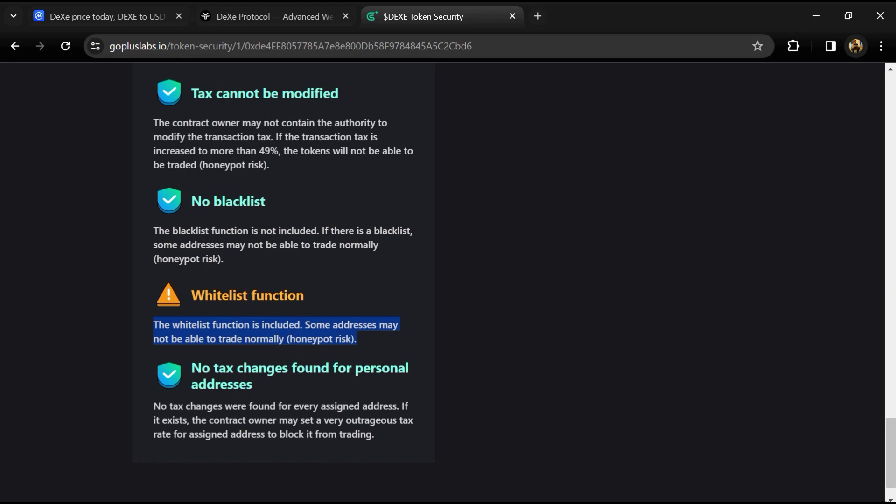
{"action": "scroll", "coordinate": [360, 338], "scroll_direction": "up", "scroll_amount": 5}
{"action": "scroll", "coordinate": [359, 338], "scroll_direction": "up", "scroll_amount": 5}
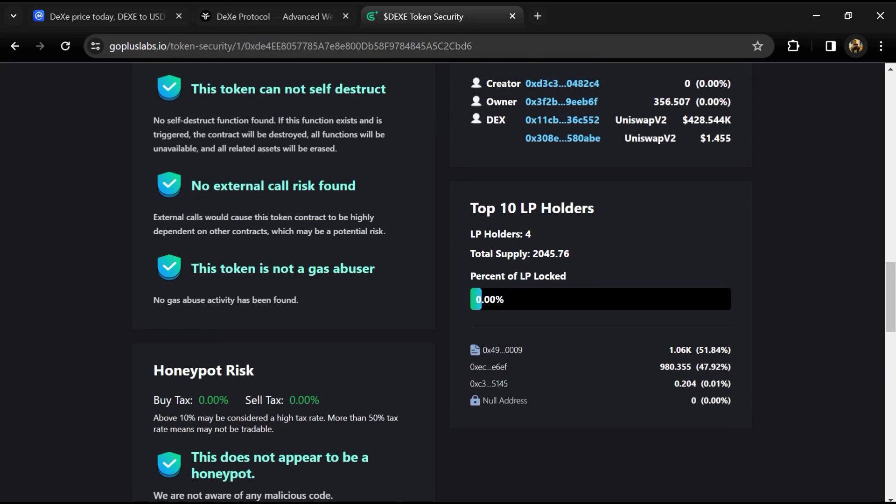
{"action": "scroll", "coordinate": [360, 338], "scroll_direction": "up", "scroll_amount": 5}
{"action": "scroll", "coordinate": [360, 338], "scroll_direction": "up", "scroll_amount": 2}
{"action": "scroll", "coordinate": [397, 327], "scroll_direction": "up", "scroll_amount": 2}
{"action": "scroll", "coordinate": [398, 327], "scroll_direction": "up", "scroll_amount": 1}
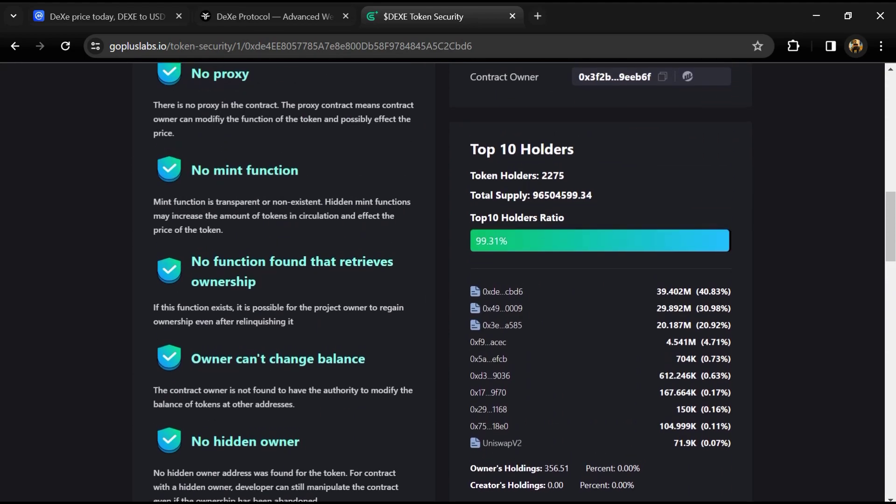
{"action": "scroll", "coordinate": [397, 328], "scroll_direction": "up", "scroll_amount": 1}
Highlight the Top 10 Holders heading and the 99.31% top-10 ratio
{"action": "triple_click", "coordinate": [508, 260]}
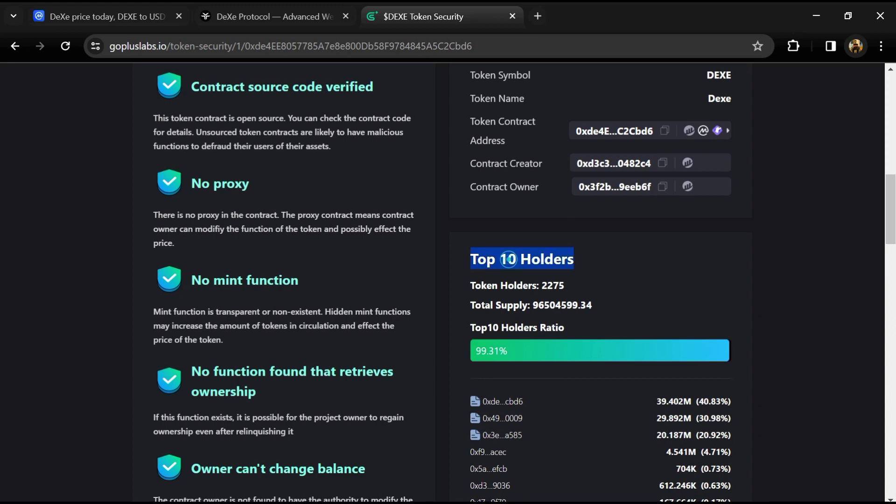
{"action": "left_click", "coordinate": [467, 272]}
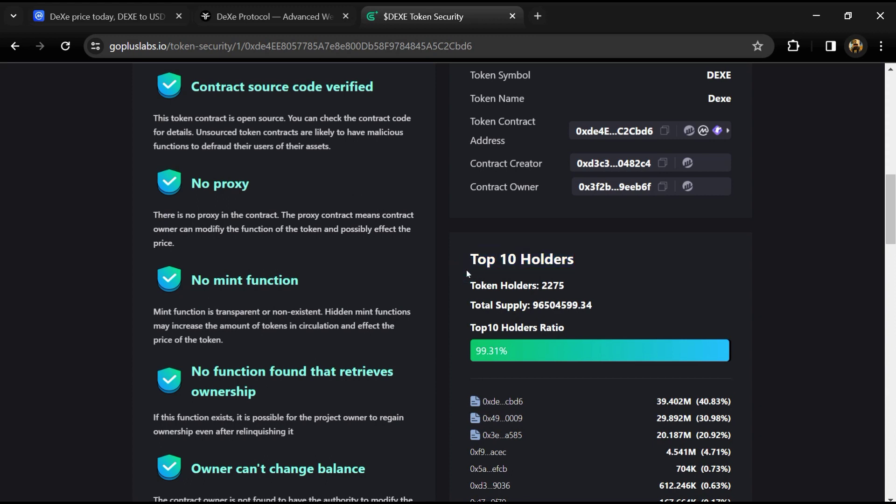
{"action": "triple_click", "coordinate": [488, 349]}
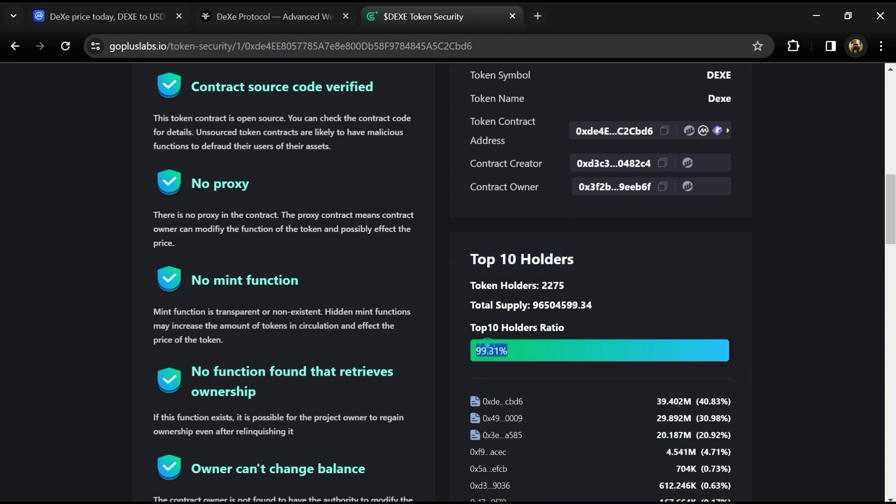
{"action": "left_click", "coordinate": [497, 369]}
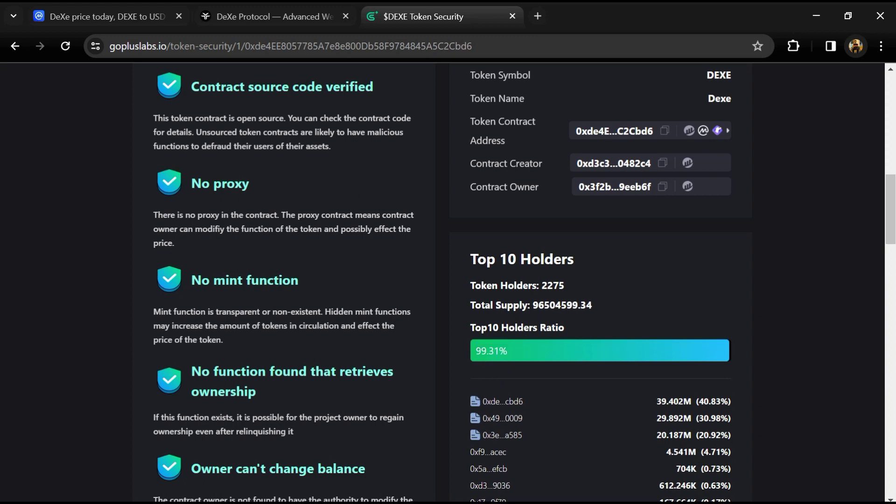
Highlight the 2275 holder count and the 96,504,599.34 total supply
{"action": "left_click", "coordinate": [585, 283]}
{"action": "double_click", "coordinate": [558, 304]}
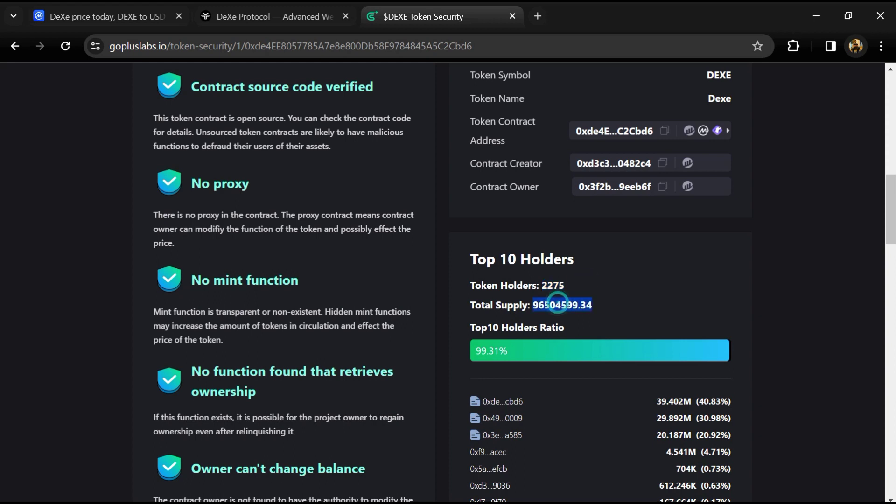
{"action": "left_click", "coordinate": [597, 310]}
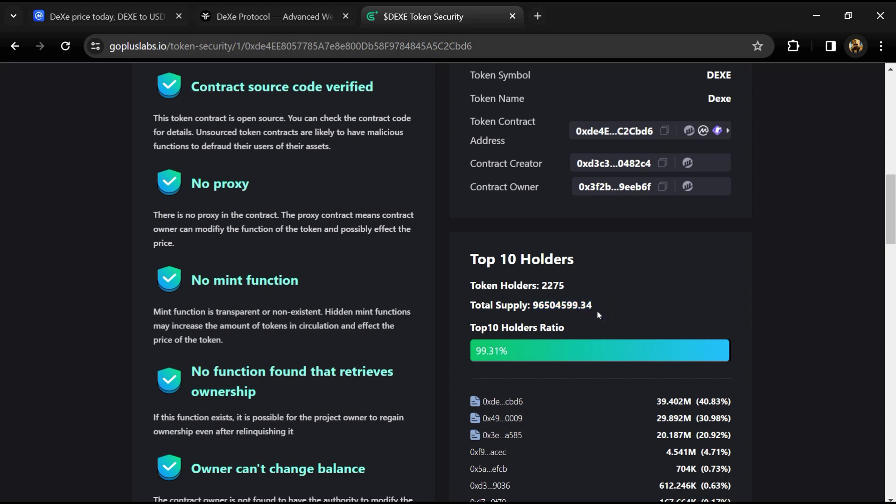